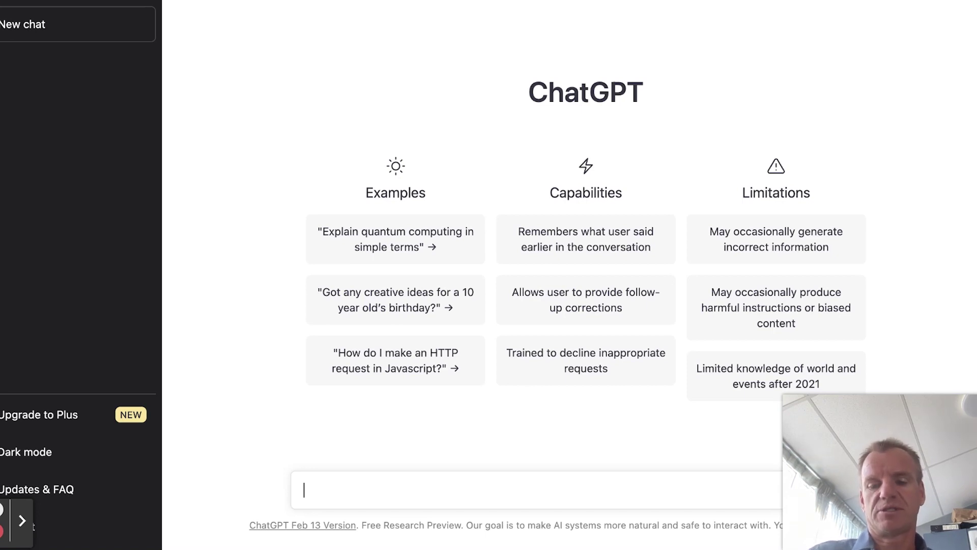
- Ask ChatGPT 'What can you do for teachers?' and highlight the grading point in its reply
{"action": "type", "text": "can you do for teachers?"}
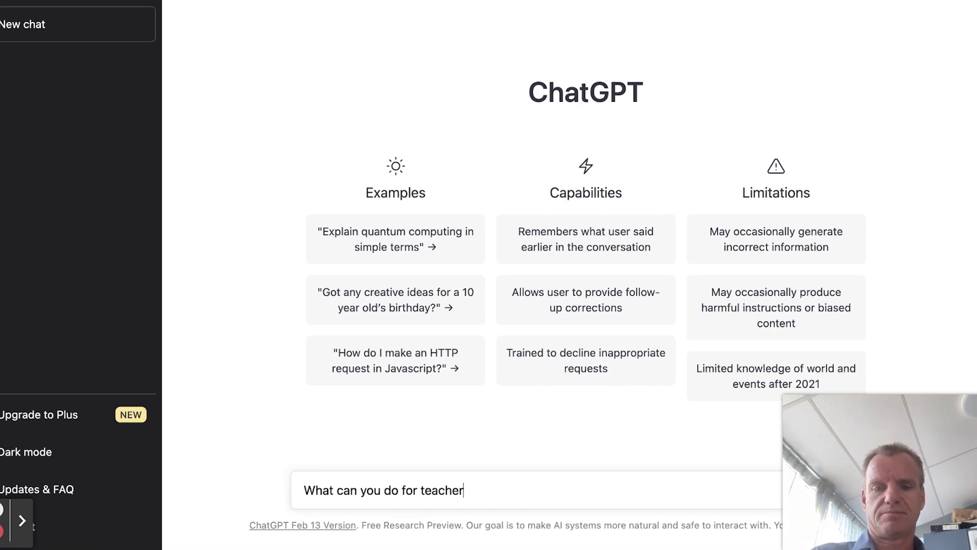
{"action": "key", "text": "Return"}
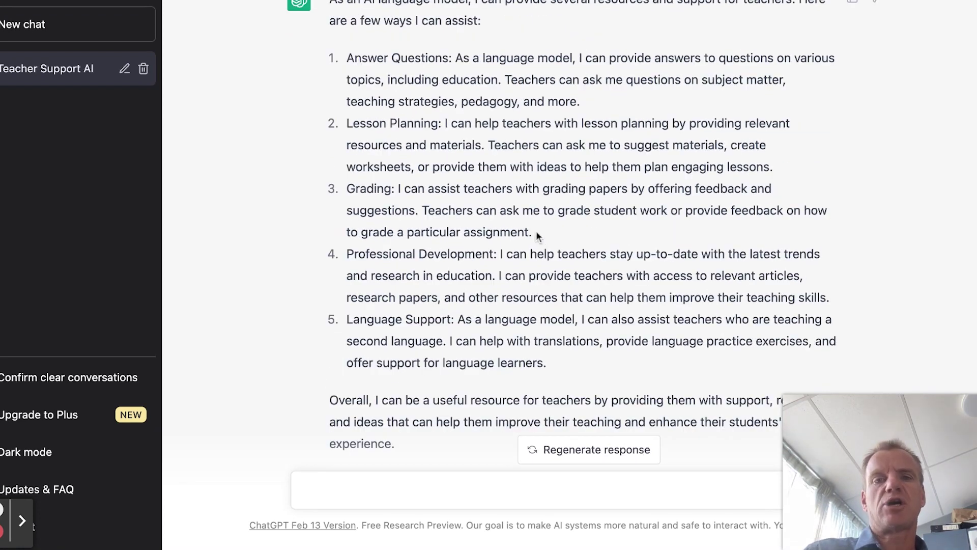
{"action": "left_click_drag", "start_coordinate": [536, 231], "coordinate": [356, 189]}
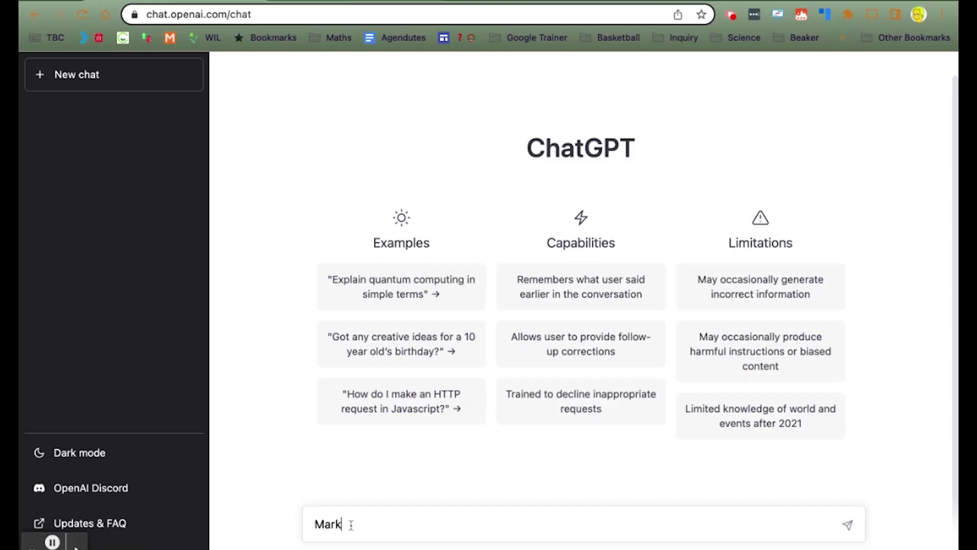
- Paste the 5E happiness essay from Google Docs after the 'Mark this essay:' prompt
{"action": "type", "text": "is essay:"}
{"action": "key", "text": "ctrl+Tab"}
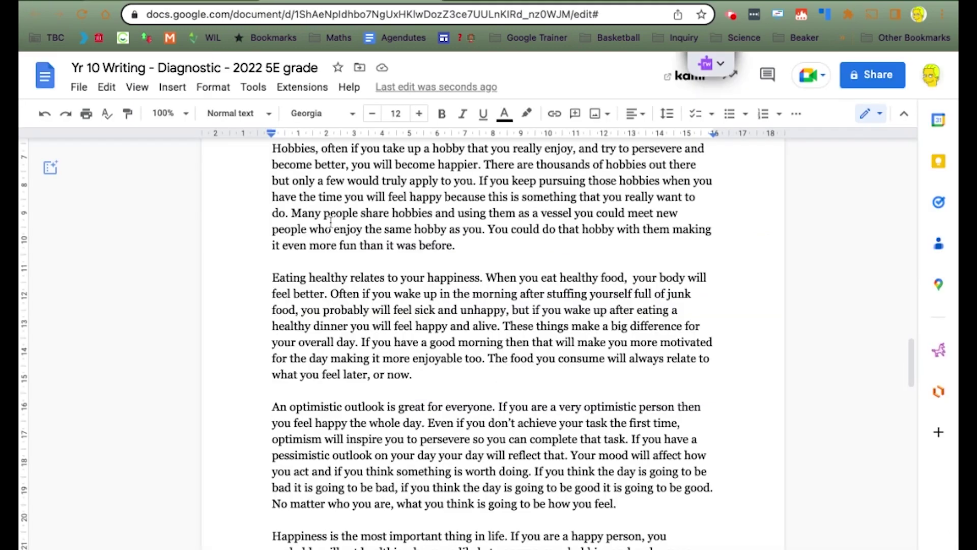
{"action": "scroll", "coordinate": [278, 244], "scroll_direction": "up", "scroll_amount": 5}
{"action": "scroll", "coordinate": [278, 244], "scroll_direction": "up", "scroll_amount": 1}
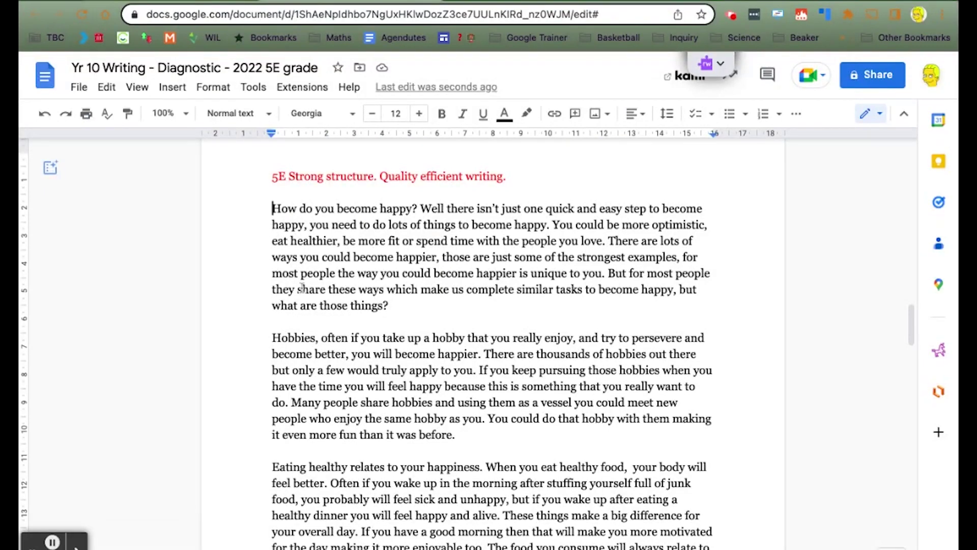
{"action": "left_click_drag", "start_coordinate": [270, 211], "coordinate": [526, 390]}
{"action": "scroll", "coordinate": [345, 410], "scroll_direction": "down", "scroll_amount": 6}
{"action": "scroll", "coordinate": [515, 395], "scroll_direction": "down", "scroll_amount": 2}
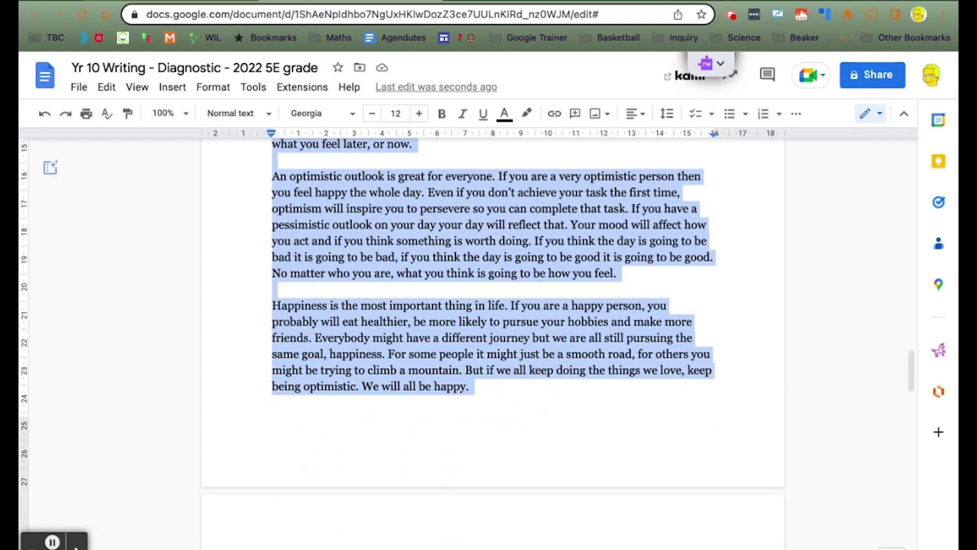
{"action": "key", "text": "ctrl+Tab"}
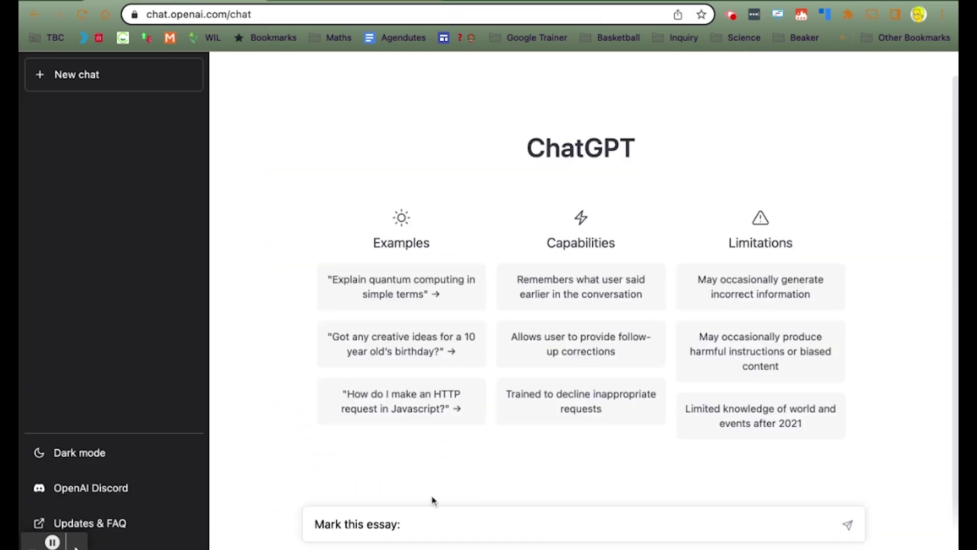
{"action": "key", "text": "super+v"}
- Send the happiness essay for marking, then draft 'Mark that essay with this rubric'
{"action": "key", "text": "Return"}
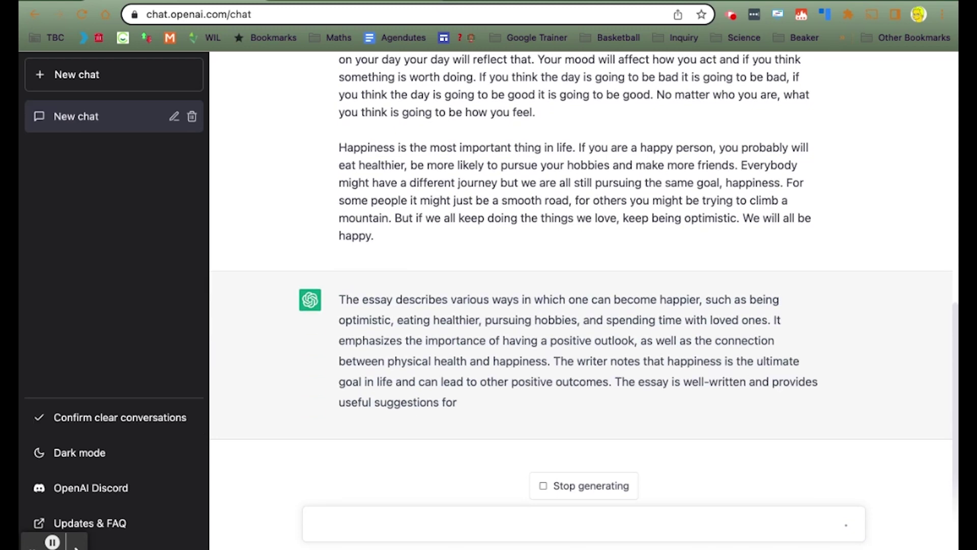
{"action": "type", "text": "Mark that essay with this rubric:"}
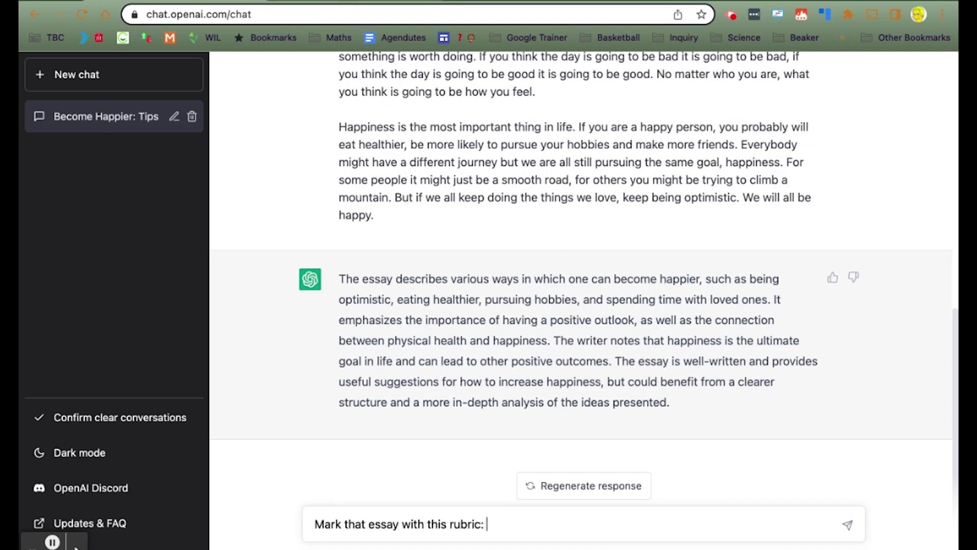
{"action": "key", "text": "ctrl+Tab"}
- Paste the Junior Writing rubric table into the request and send it, getting Level 4 scores
{"action": "scroll", "coordinate": [272, 257], "scroll_direction": "down", "scroll_amount": 15}
{"action": "scroll", "coordinate": [272, 257], "scroll_direction": "up", "scroll_amount": 5}
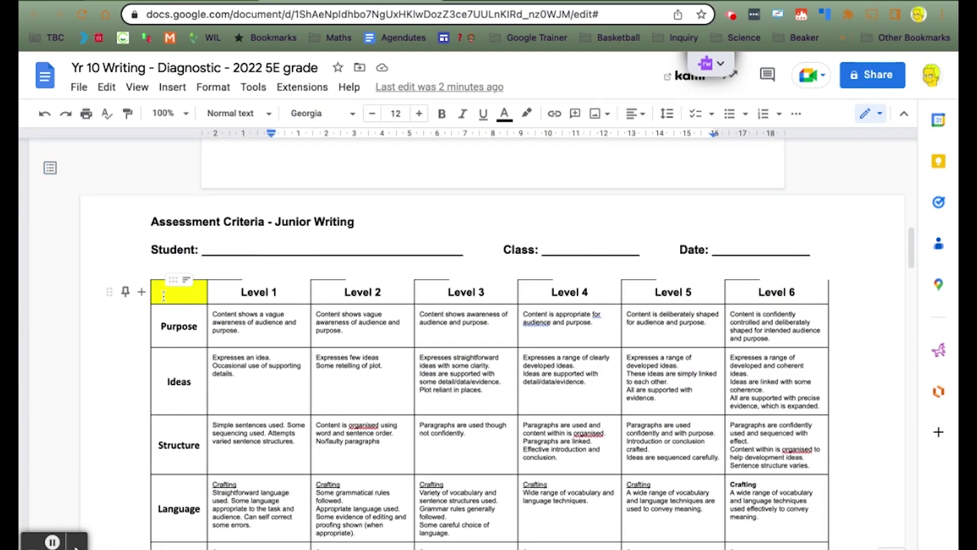
{"action": "left_click_drag", "start_coordinate": [164, 291], "coordinate": [768, 402]}
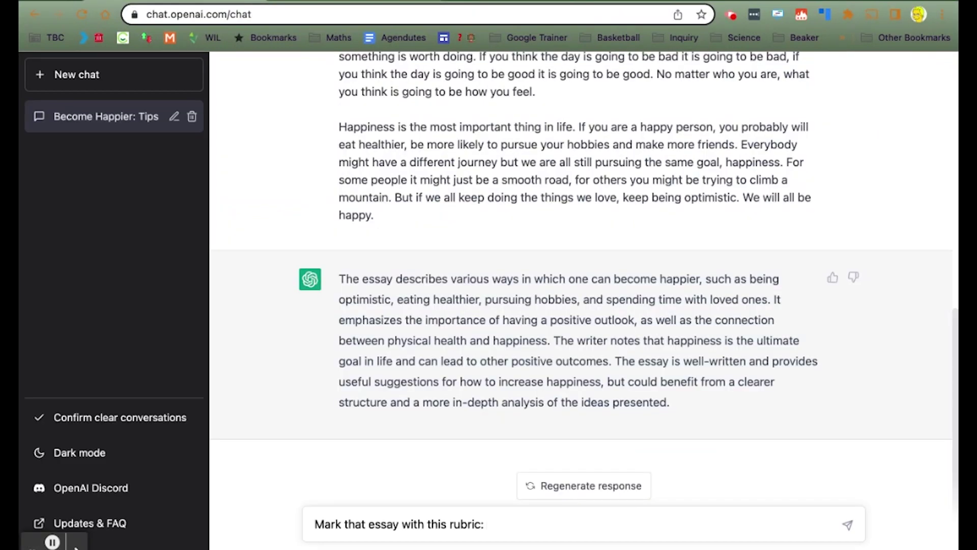
{"action": "key", "text": "super+v"}
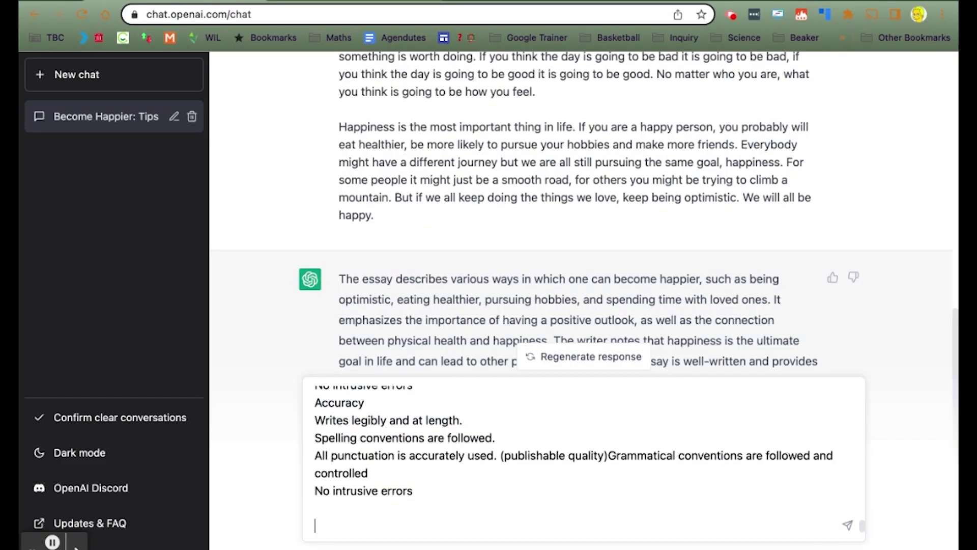
{"action": "key", "text": "Return"}
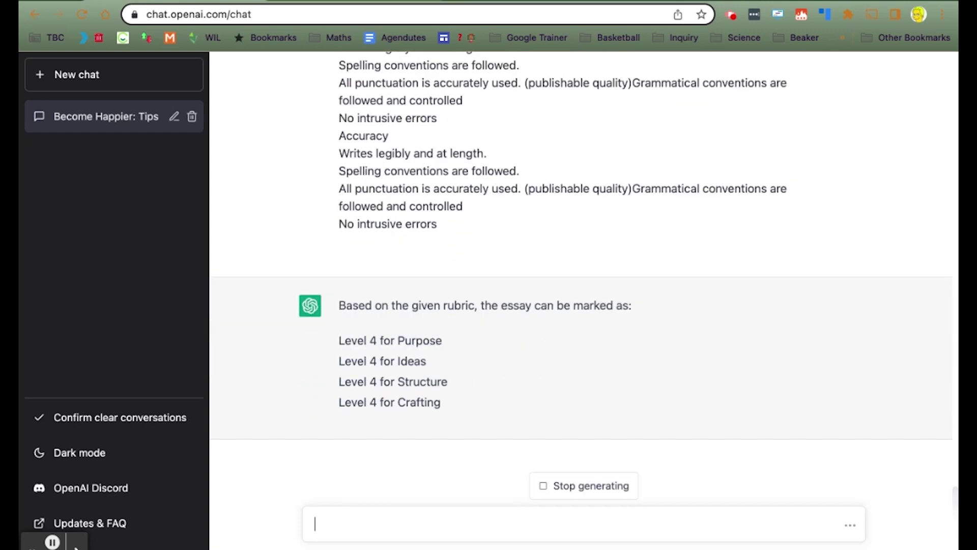
{"action": "key", "text": "ctrl+Tab"}
{"action": "scroll", "coordinate": [366, 396], "scroll_direction": "down", "scroll_amount": 2}
- Select the happiness essay text in Google Docs down to its final quote
{"action": "left_click_drag", "start_coordinate": [510, 188], "coordinate": [239, 195]}
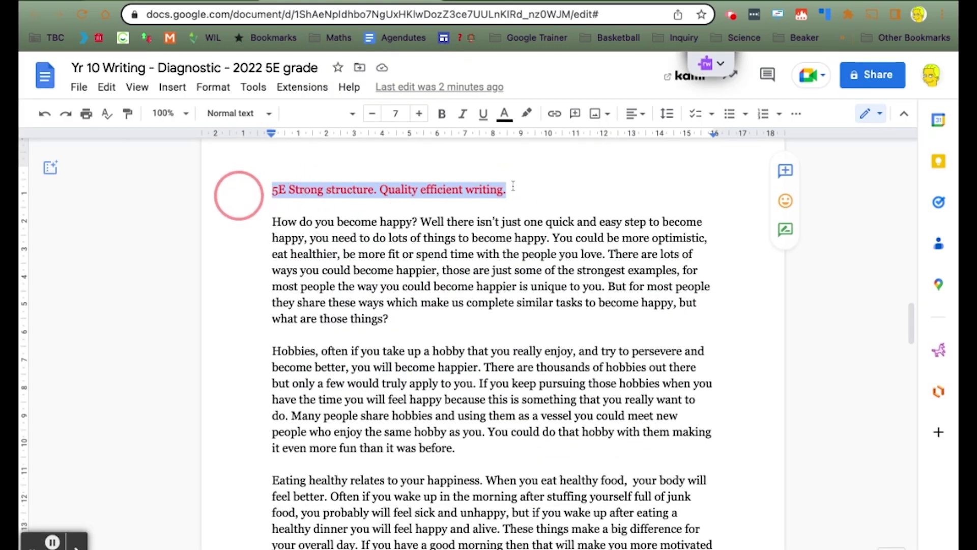
{"action": "scroll", "coordinate": [513, 186], "scroll_direction": "down", "scroll_amount": 20}
{"action": "left_click", "coordinate": [322, 284]}
{"action": "left_click_drag", "start_coordinate": [269, 274], "coordinate": [267, 285]}
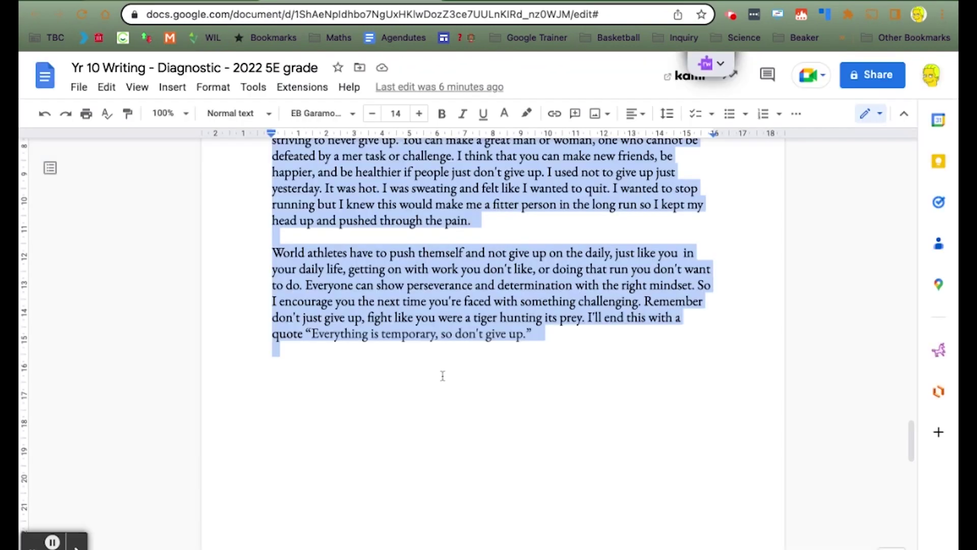
{"action": "left_click_drag", "start_coordinate": [441, 373], "coordinate": [442, 376]}
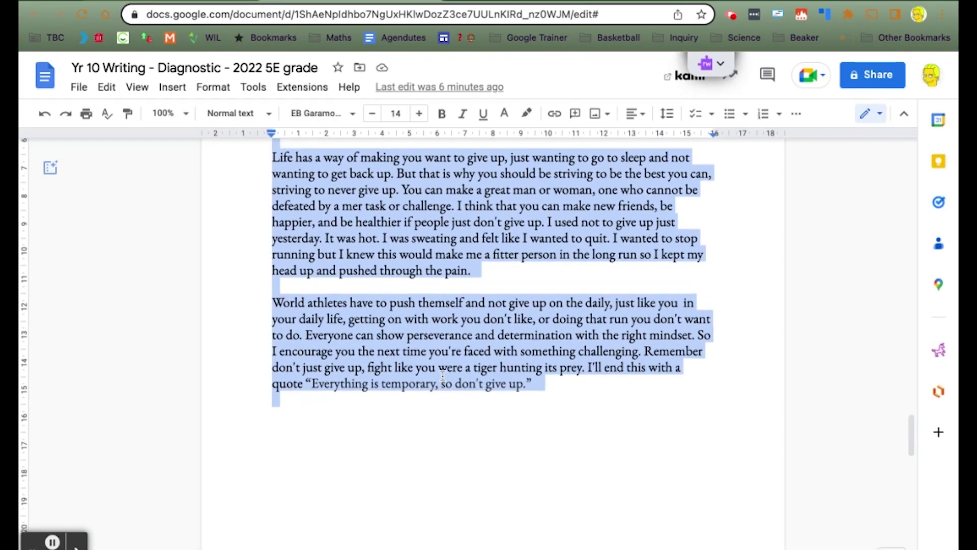
{"action": "right_click", "coordinate": [442, 376]}
- Copy the whole rubric table and paste it into ChatGPT for a second rubric marking
{"action": "scroll", "coordinate": [497, 212], "scroll_direction": "up", "scroll_amount": 15}
{"action": "scroll", "coordinate": [323, 240], "scroll_direction": "up", "scroll_amount": 3}
{"action": "left_click_drag", "start_coordinate": [178, 262], "coordinate": [753, 453]}
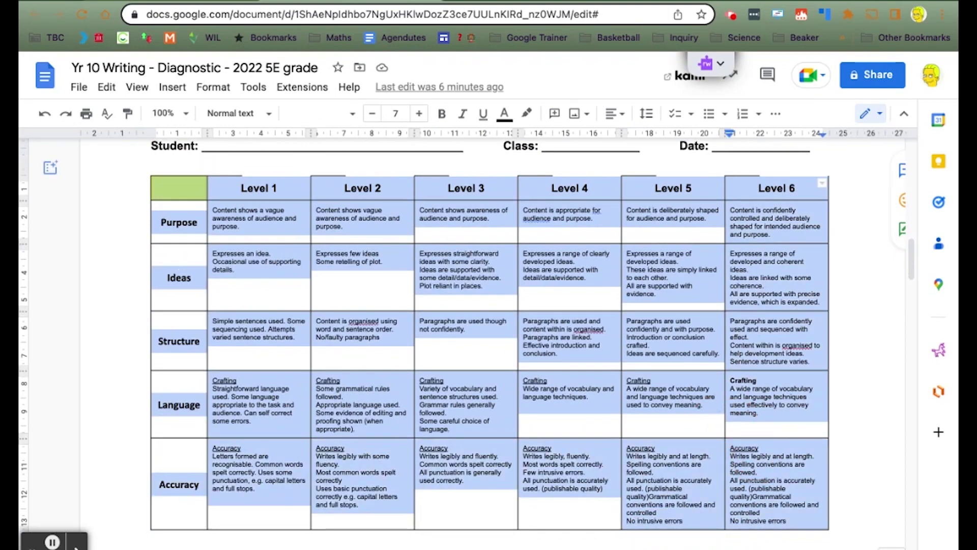
{"action": "right_click", "coordinate": [756, 285]}
{"action": "left_click", "coordinate": [789, 148]}
{"action": "left_click", "coordinate": [199, 1]}
{"action": "left_click", "coordinate": [526, 537]}
{"action": "key", "text": "super+v"}
{"action": "key", "text": "Return"}
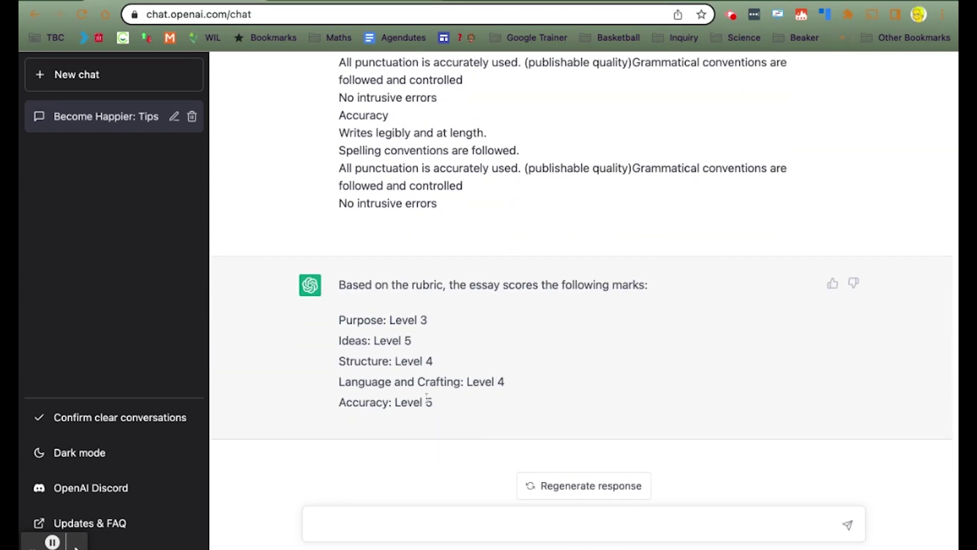
{"action": "left_click_drag", "start_coordinate": [439, 404], "coordinate": [322, 316]}
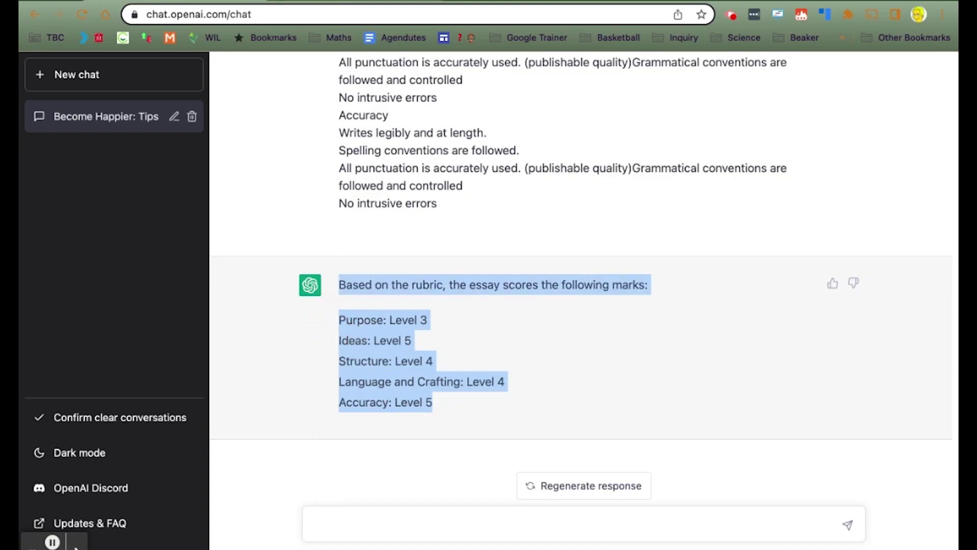
{"action": "key", "text": "ctrl+Tab"}
{"action": "scroll", "coordinate": [336, 345], "scroll_direction": "down", "scroll_amount": 10}
{"action": "scroll", "coordinate": [335, 344], "scroll_direction": "down", "scroll_amount": 15}
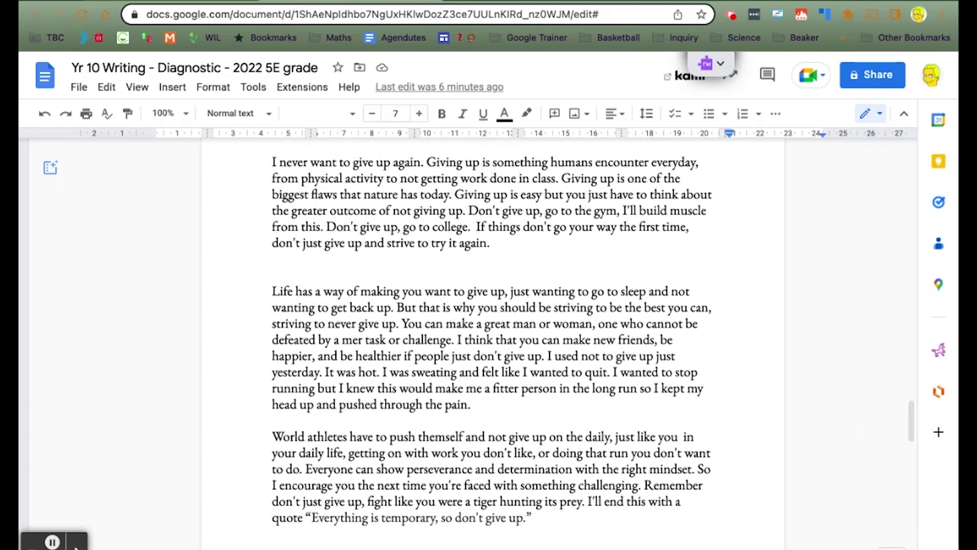
{"action": "scroll", "coordinate": [285, 229], "scroll_direction": "up", "scroll_amount": 2}
{"action": "left_click", "coordinate": [285, 230]}
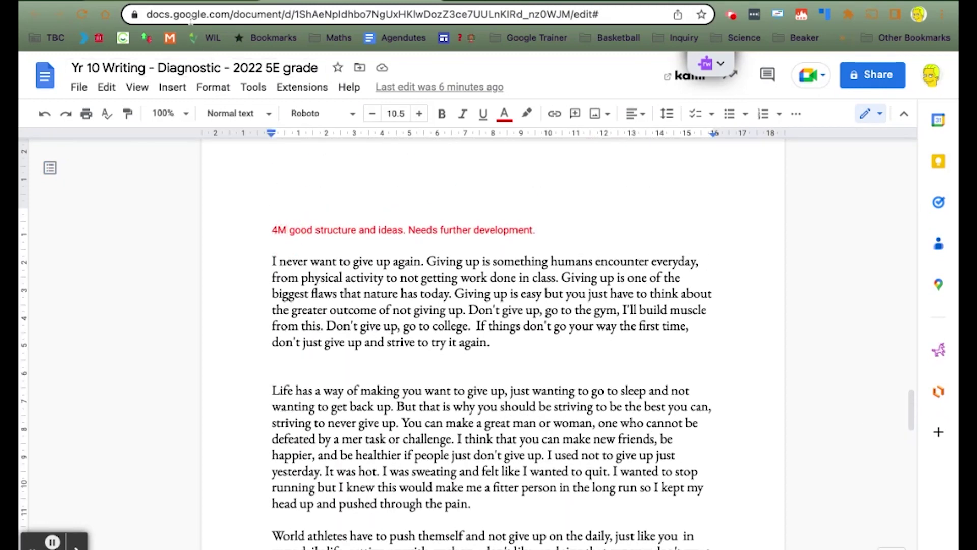
{"action": "key", "text": "ctrl+shift+Tab"}
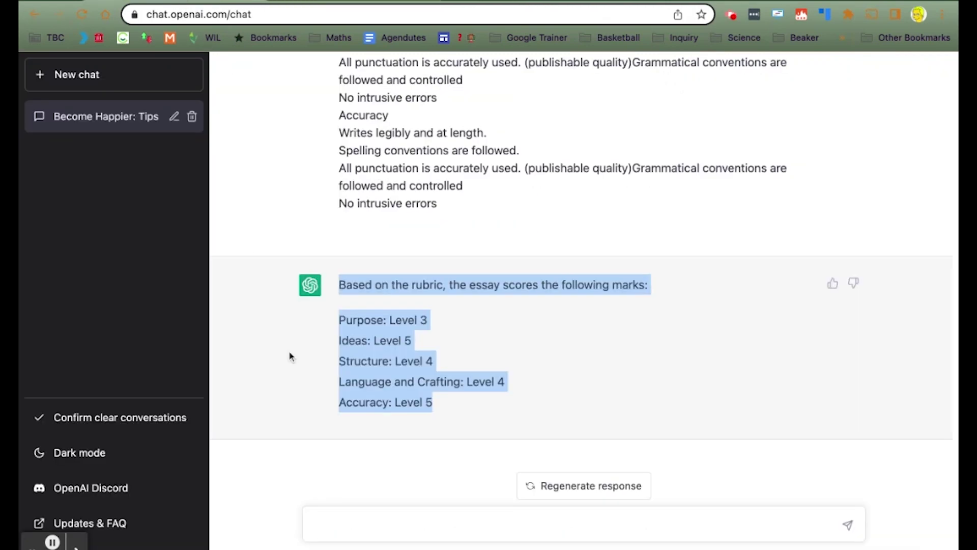
{"action": "left_click", "coordinate": [332, 525]}
- Send 'Grade that essay based on this rubric:' with the junior writing rubric pasted in
{"action": "type", "text": "Grade that essay base"}
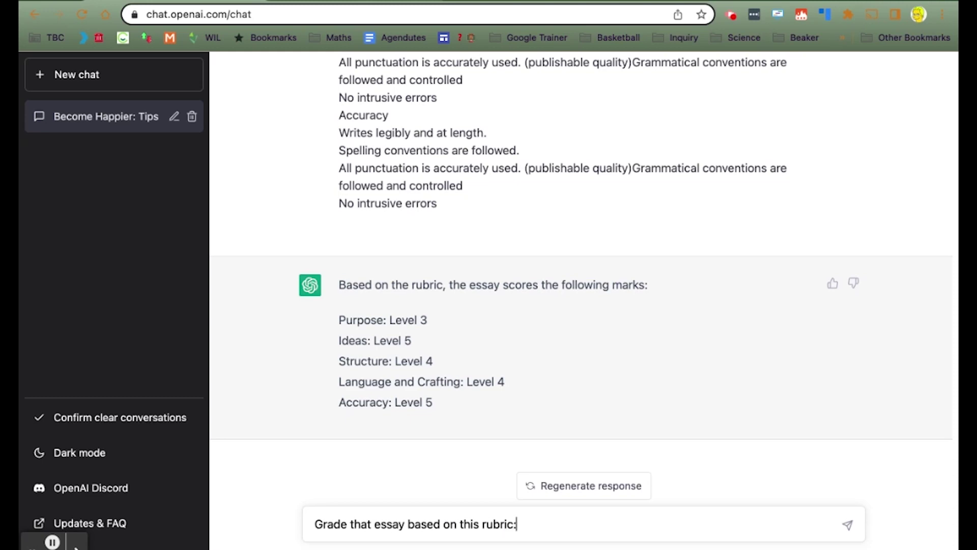
{"action": "type", "text": "d on this rubric:"}
{"action": "key", "text": "super+v"}
{"action": "key", "text": "Return"}
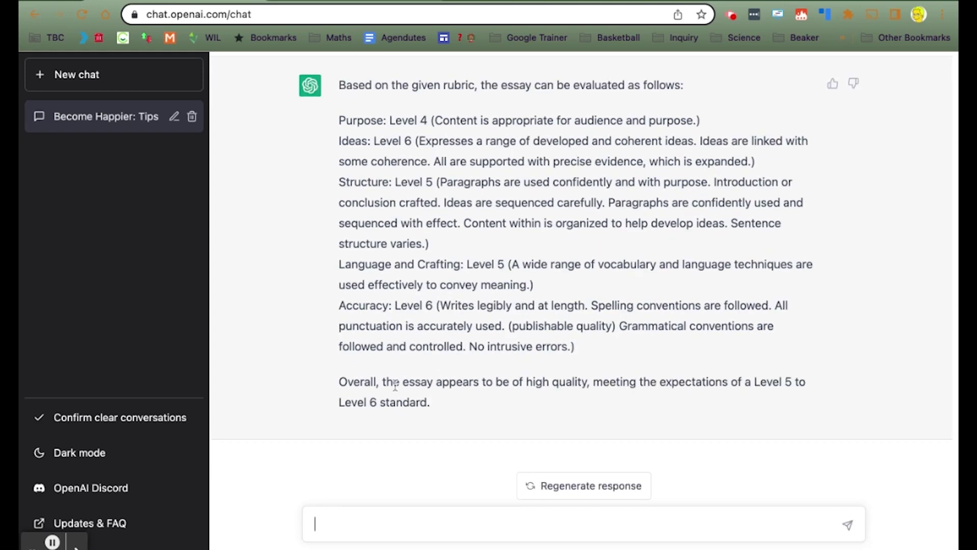
- Review the new Level 5–6 evaluation, highlighting its level scores against earlier replies
{"action": "left_click_drag", "start_coordinate": [340, 139], "coordinate": [511, 348]}
{"action": "scroll", "coordinate": [515, 351], "scroll_direction": "up", "scroll_amount": 15}
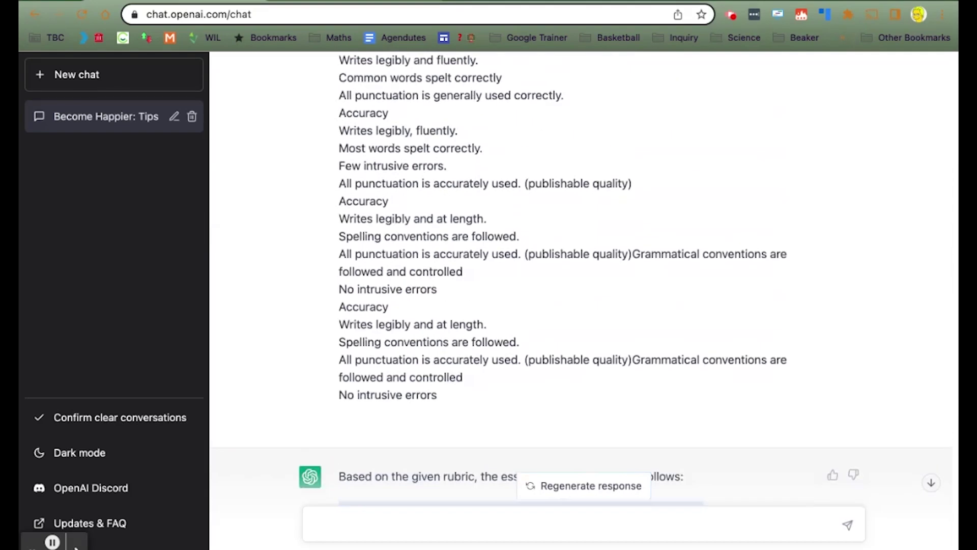
{"action": "scroll", "coordinate": [514, 351], "scroll_direction": "down", "scroll_amount": 20}
{"action": "left_click_drag", "start_coordinate": [337, 333], "coordinate": [445, 409]}
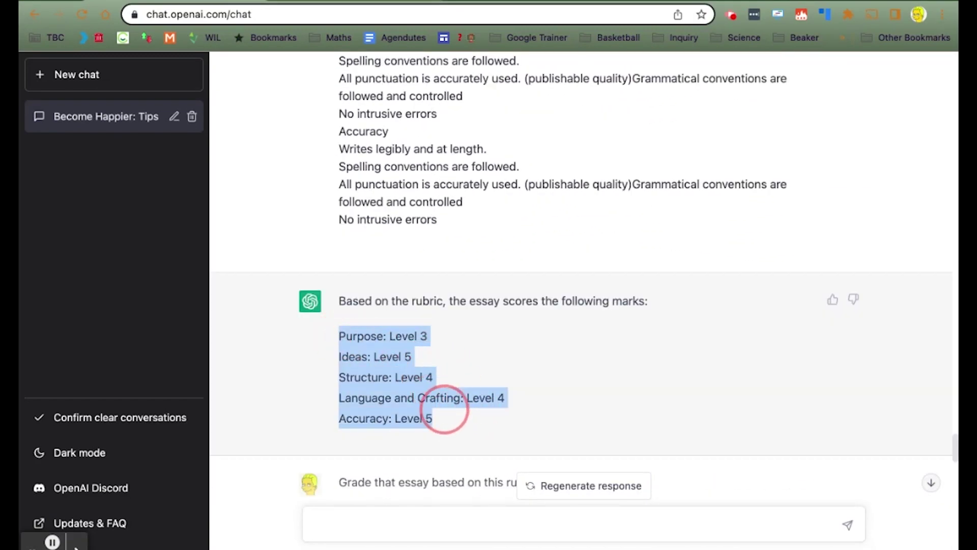
{"action": "scroll", "coordinate": [437, 300], "scroll_direction": "down", "scroll_amount": 20}
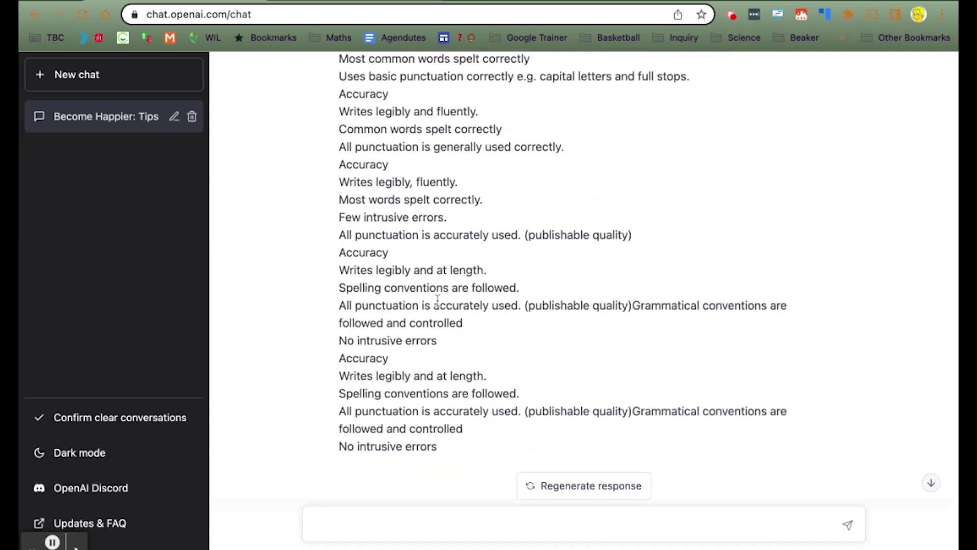
{"action": "scroll", "coordinate": [437, 300], "scroll_direction": "down", "scroll_amount": 3}
{"action": "left_click", "coordinate": [382, 520]}
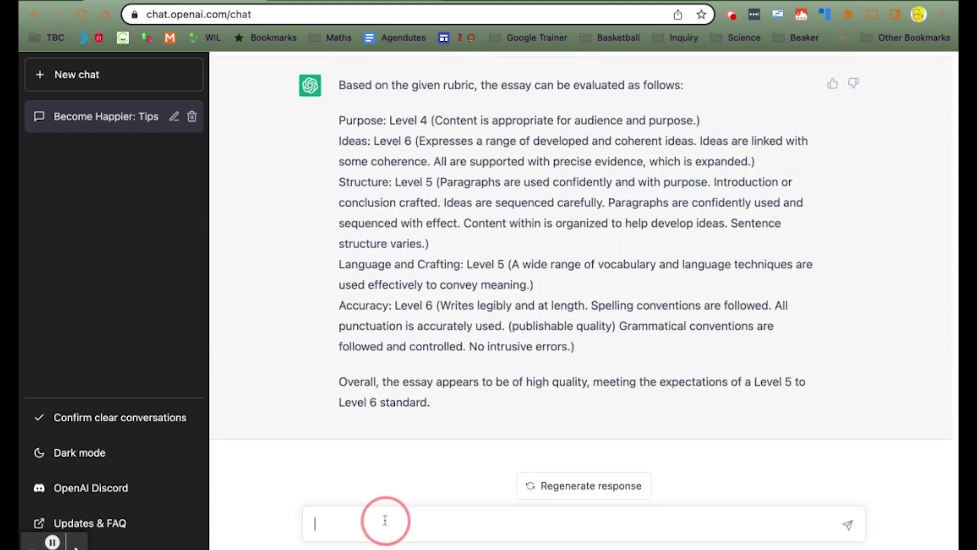
- Send 'Mark that essay based on the provided rubric again.' and highlight the new scores
{"action": "type", "text": "Mark that essay based on the provided rubric again."}
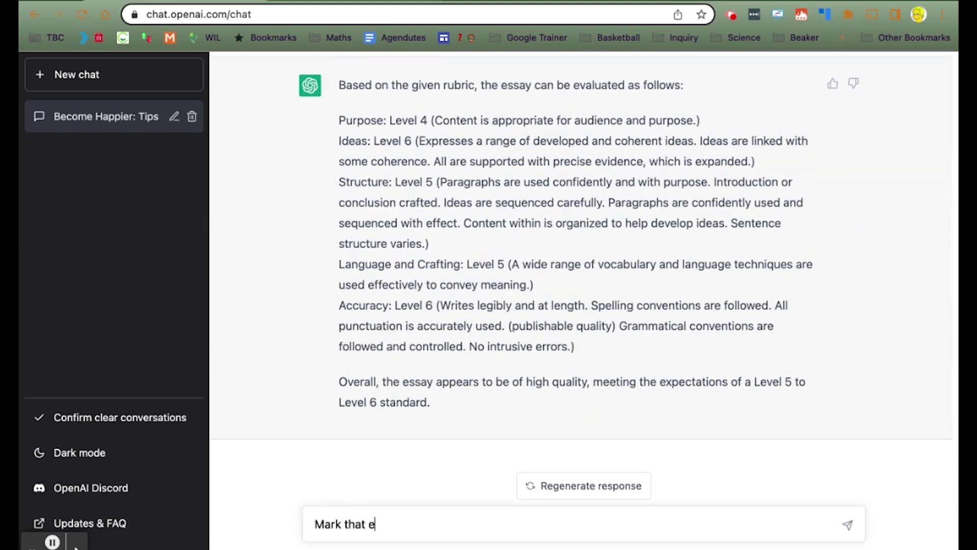
{"action": "key", "text": "Return"}
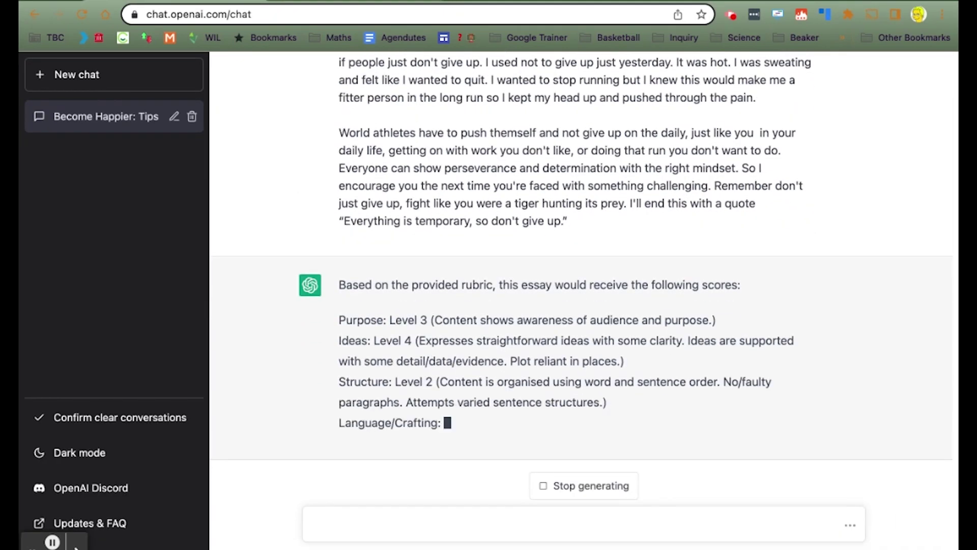
{"action": "left_click_drag", "start_coordinate": [482, 410], "coordinate": [364, 238]}
- Send 'Mark that essay again', getting a reply scoring every criterion at Level 2
{"action": "left_click", "coordinate": [379, 518]}
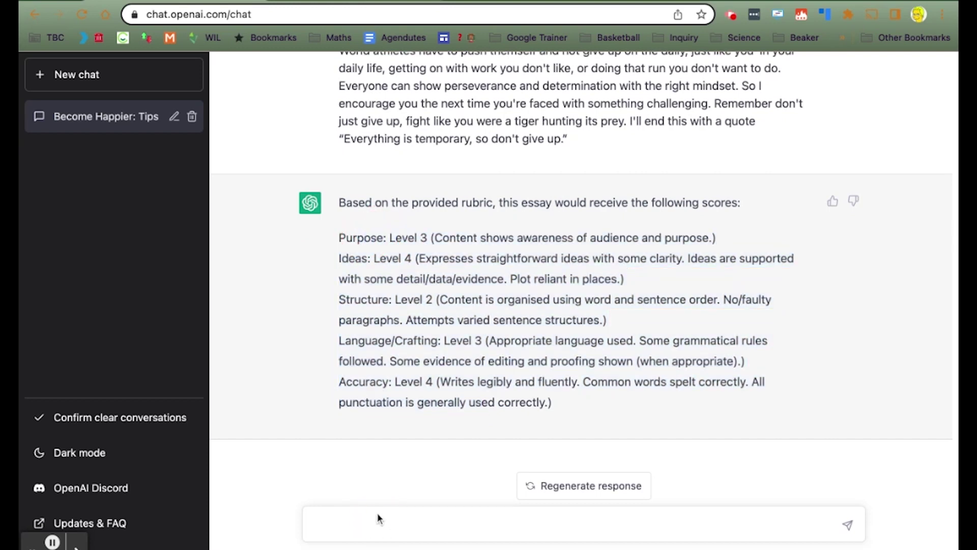
{"action": "type", "text": "Bark that essay again"}
{"action": "key", "text": "Return"}
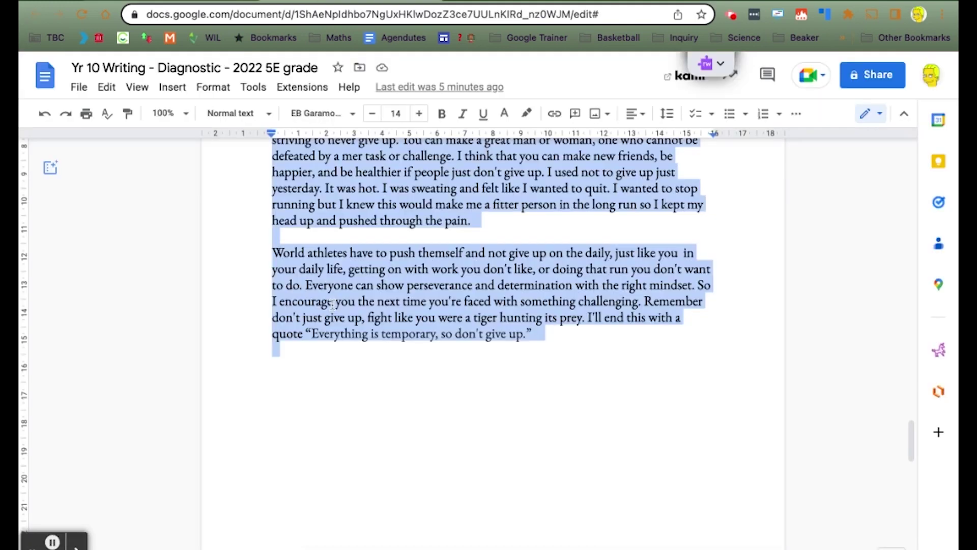
- Copy the selected give-up essay text in Google Docs
{"action": "right_click", "coordinate": [332, 304]}
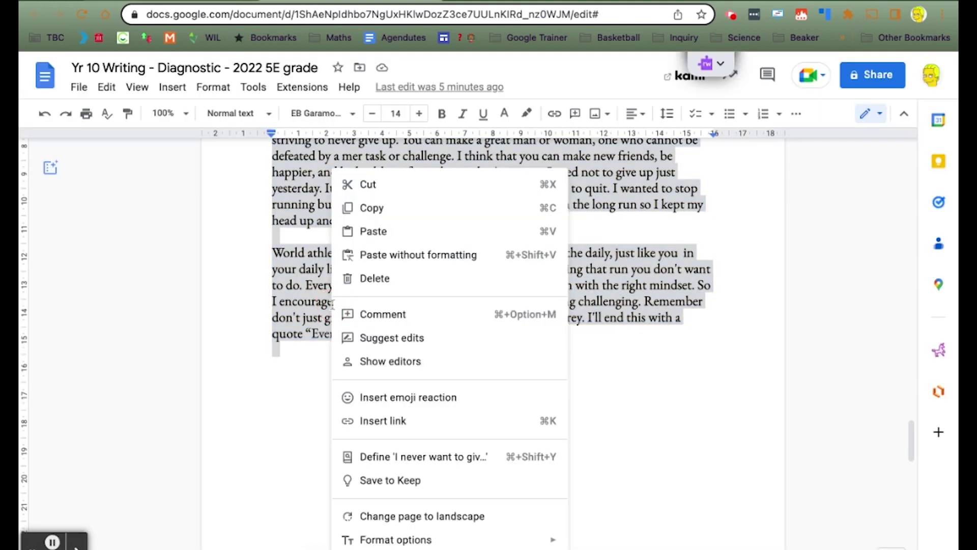
{"action": "left_click", "coordinate": [356, 208]}
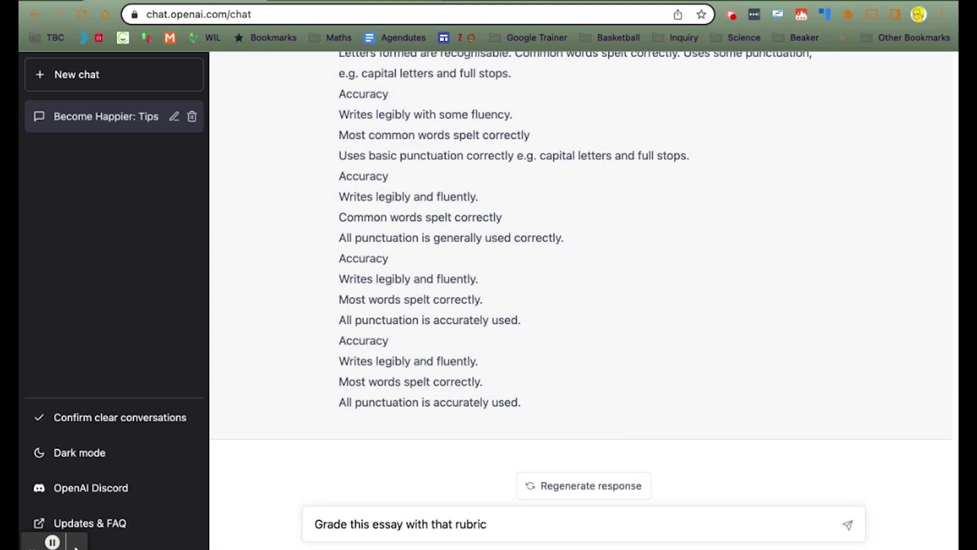
- Paste the give-up essay after 'Grade this essay with that rubric' and send it
{"action": "key", "text": "super+v"}
{"action": "key", "text": "Return"}
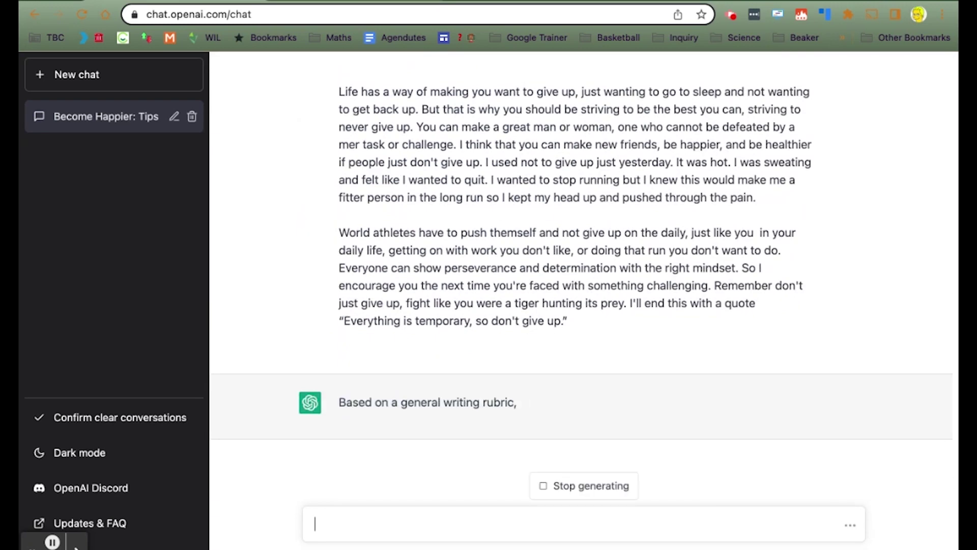